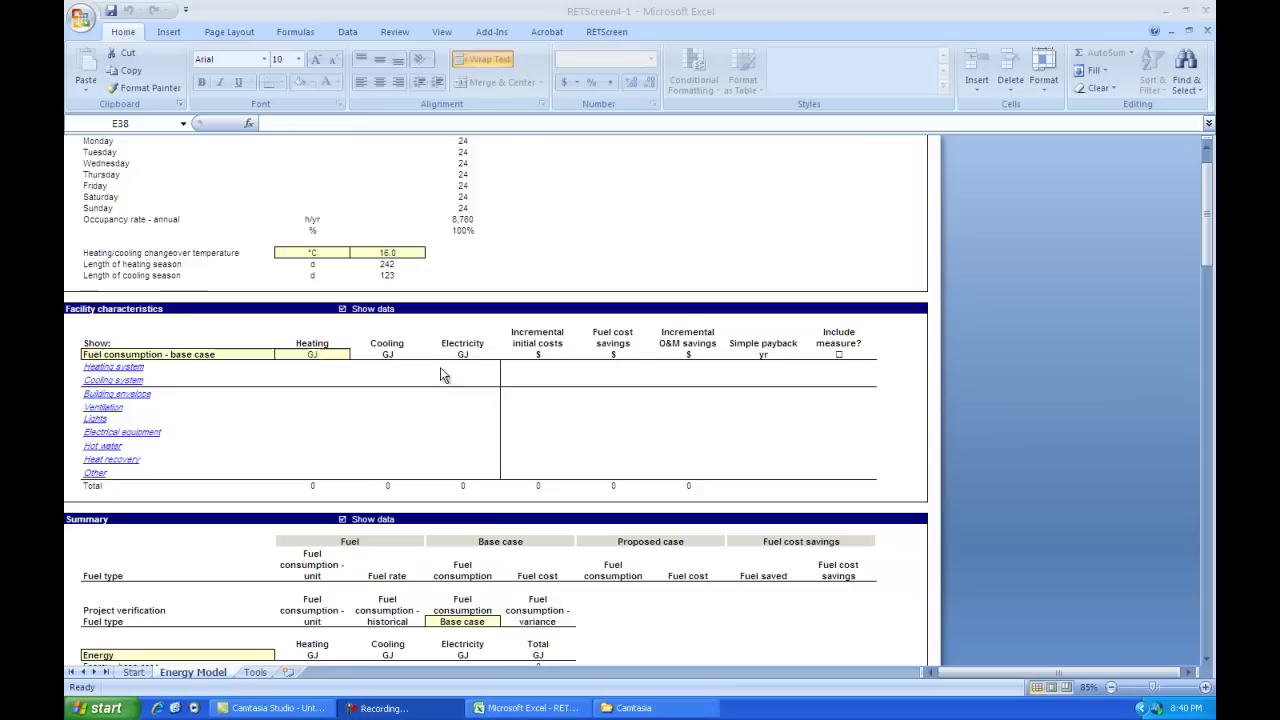
Step: Open the Building envelope dialog from the Facility characteristics table
click(472, 345)
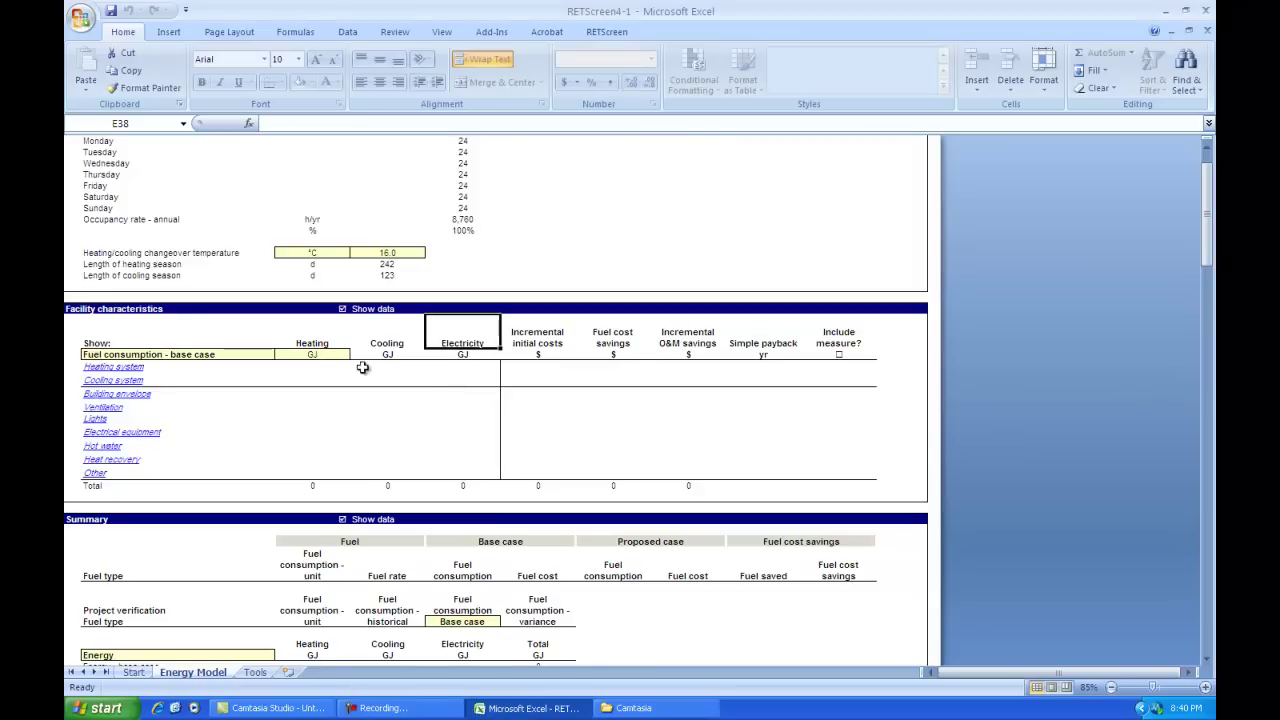
click(139, 395)
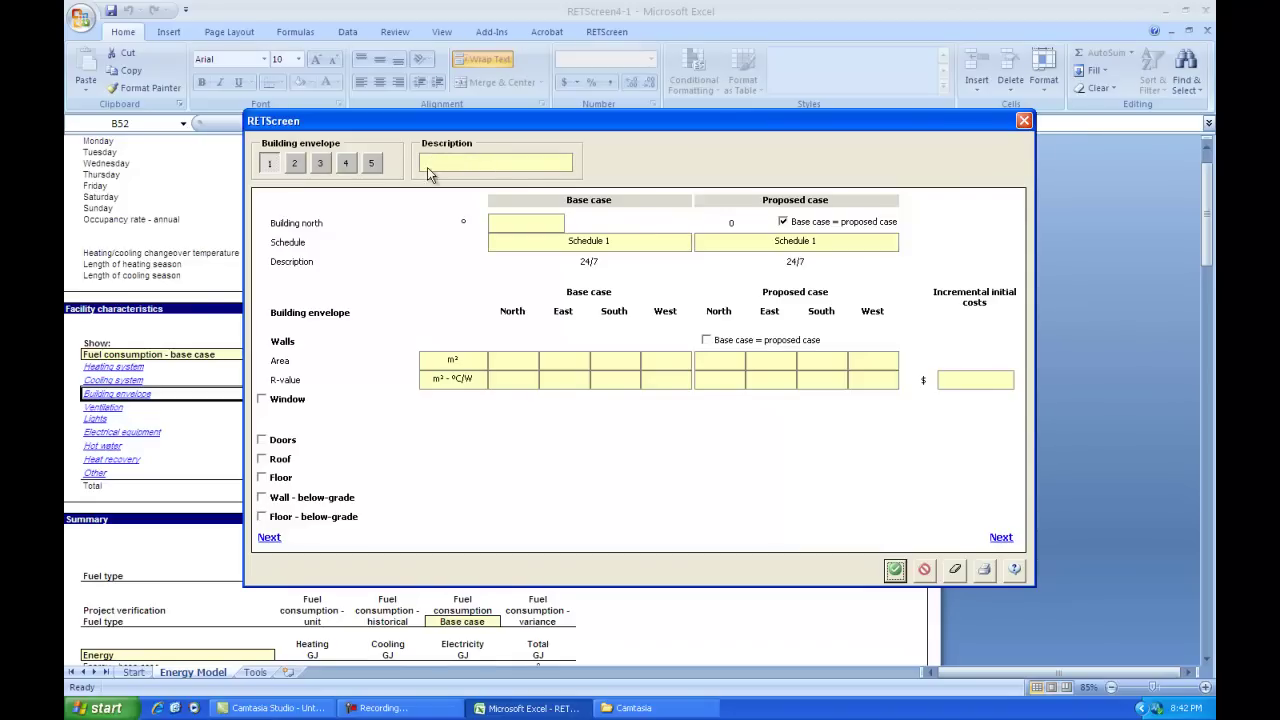
click(434, 163)
Step: Tick 'Base case = proposed case' for Walls so the proposed walls mirror the base case
click(707, 340)
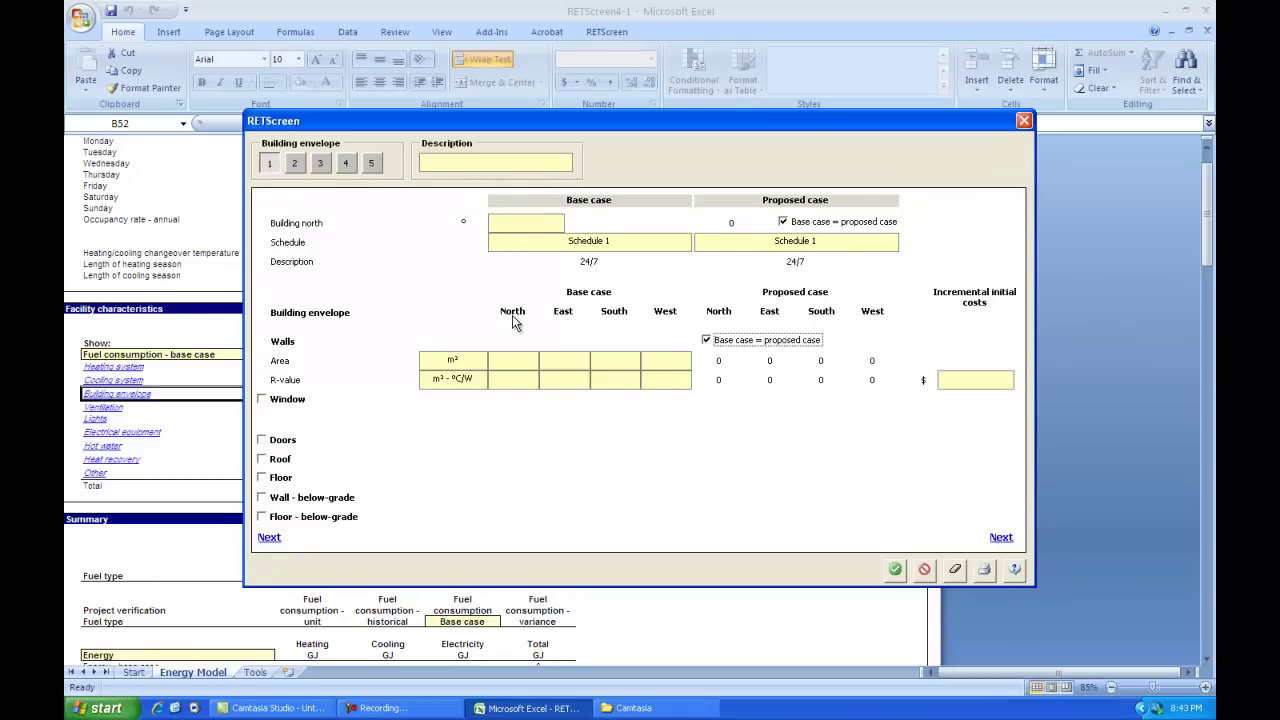
Step: Enter -10 degrees as the base-case building north angle
click(509, 230)
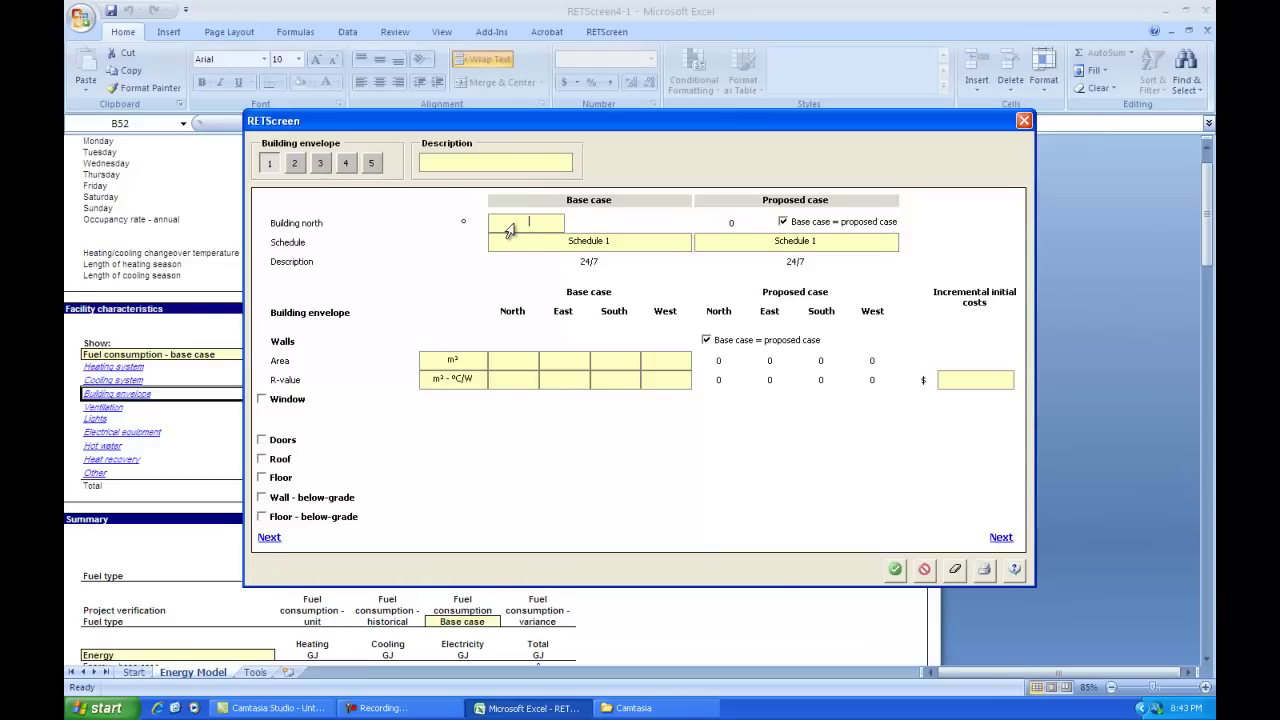
click(513, 230)
click(513, 223)
Step: Enable Window and set 'Base case = proposed case' for both Window and Solar shading
click(263, 399)
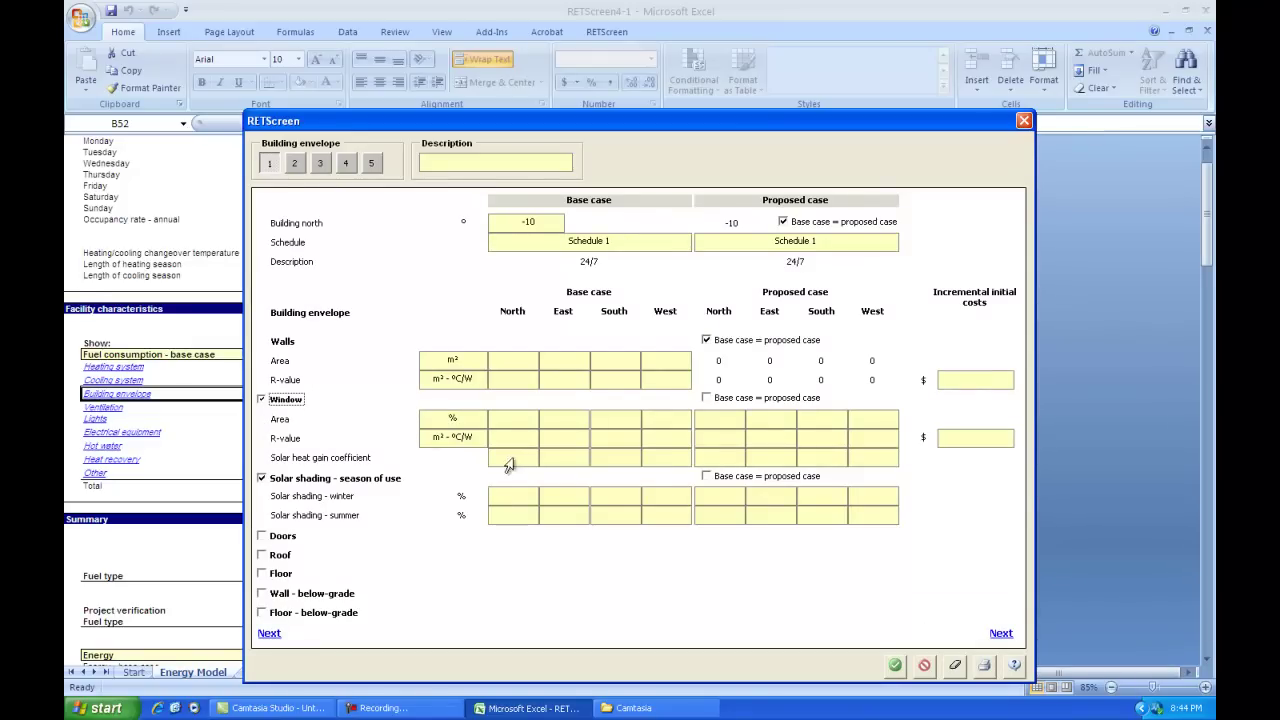
click(706, 398)
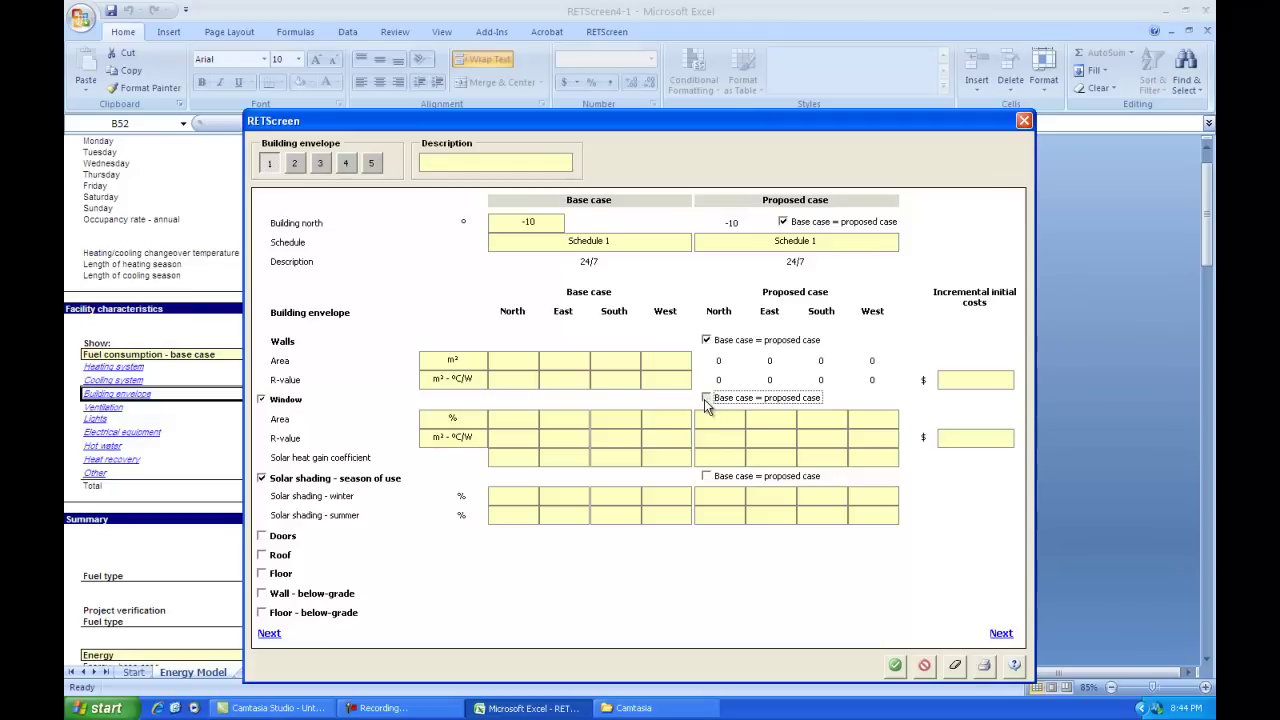
click(707, 476)
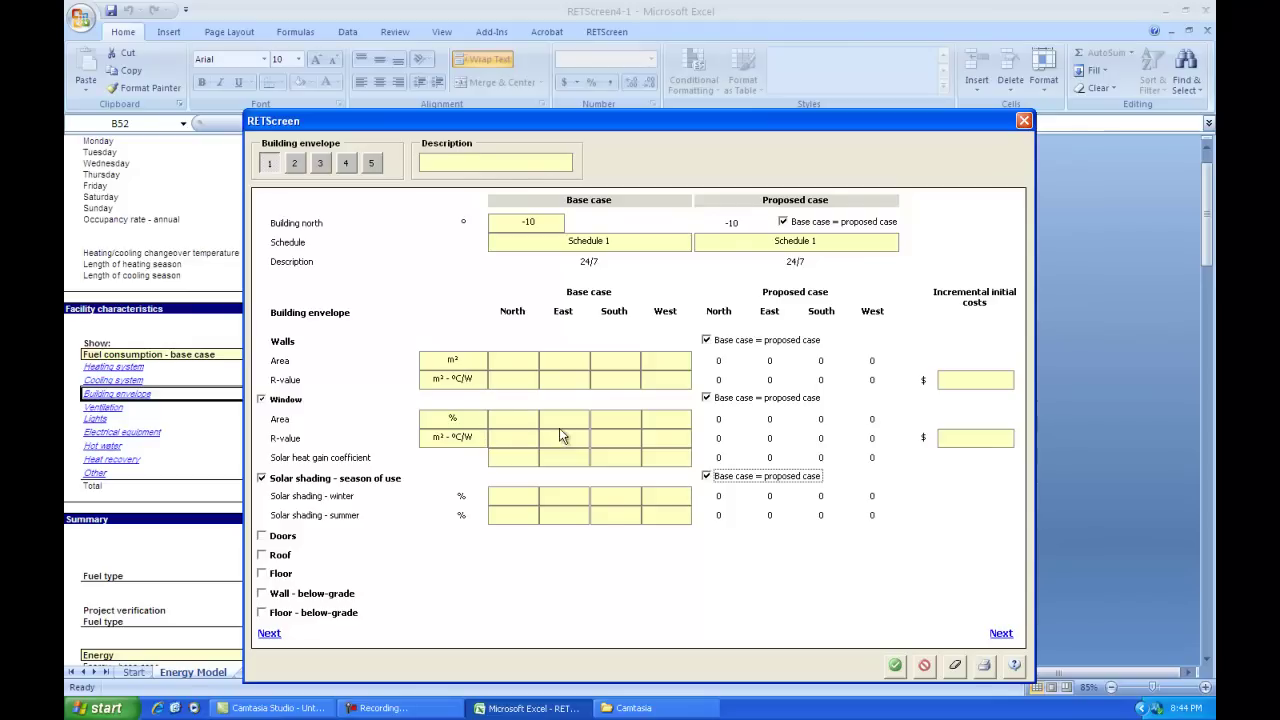
Step: Set the window area unit to ft²
click(480, 419)
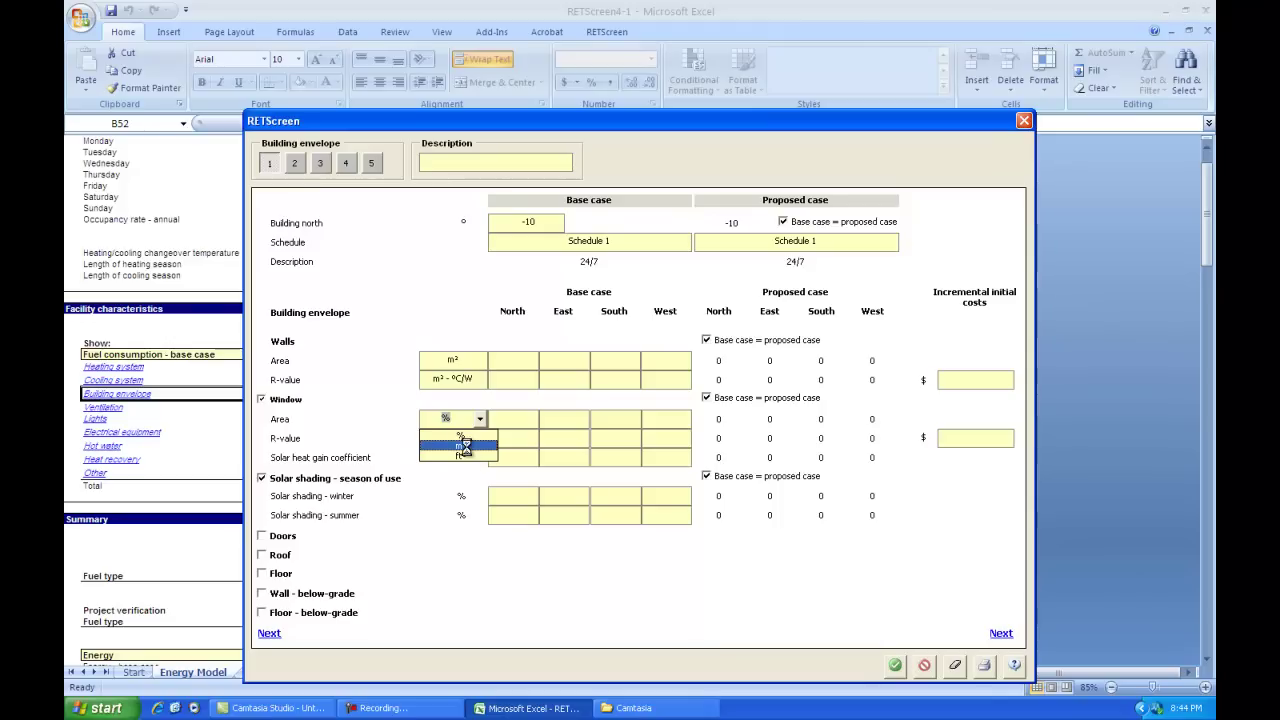
click(466, 446)
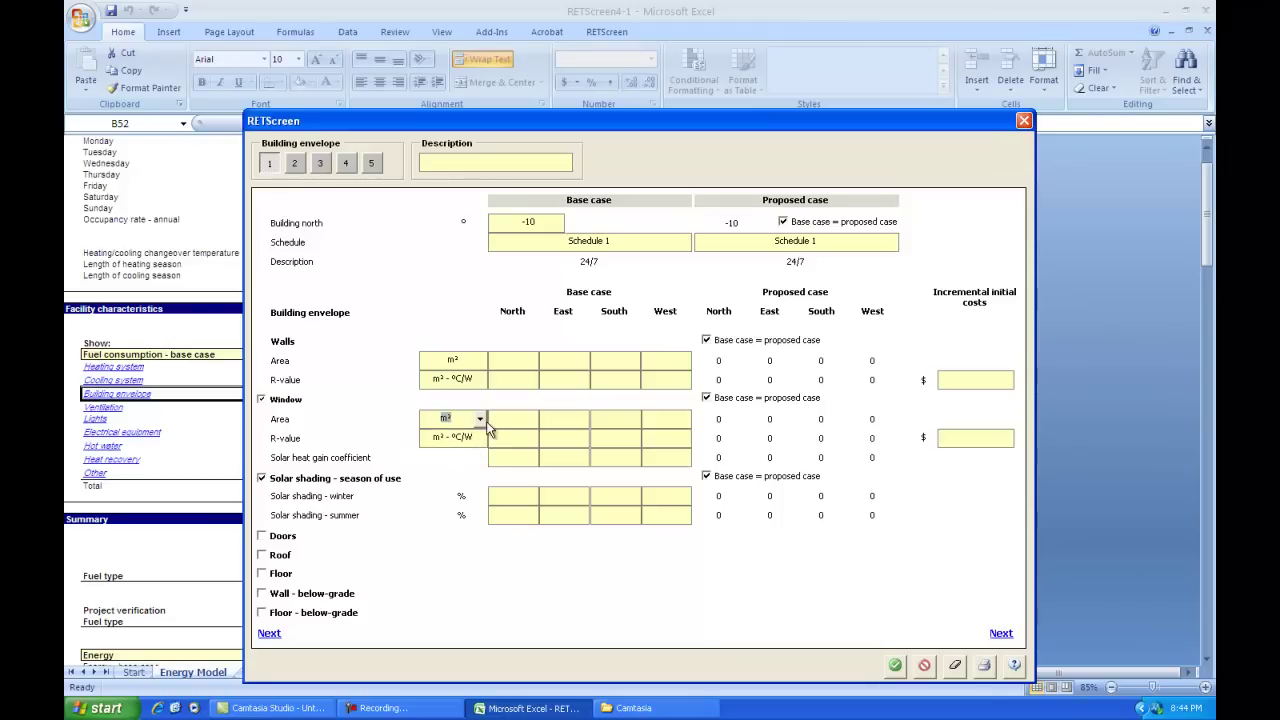
click(481, 420)
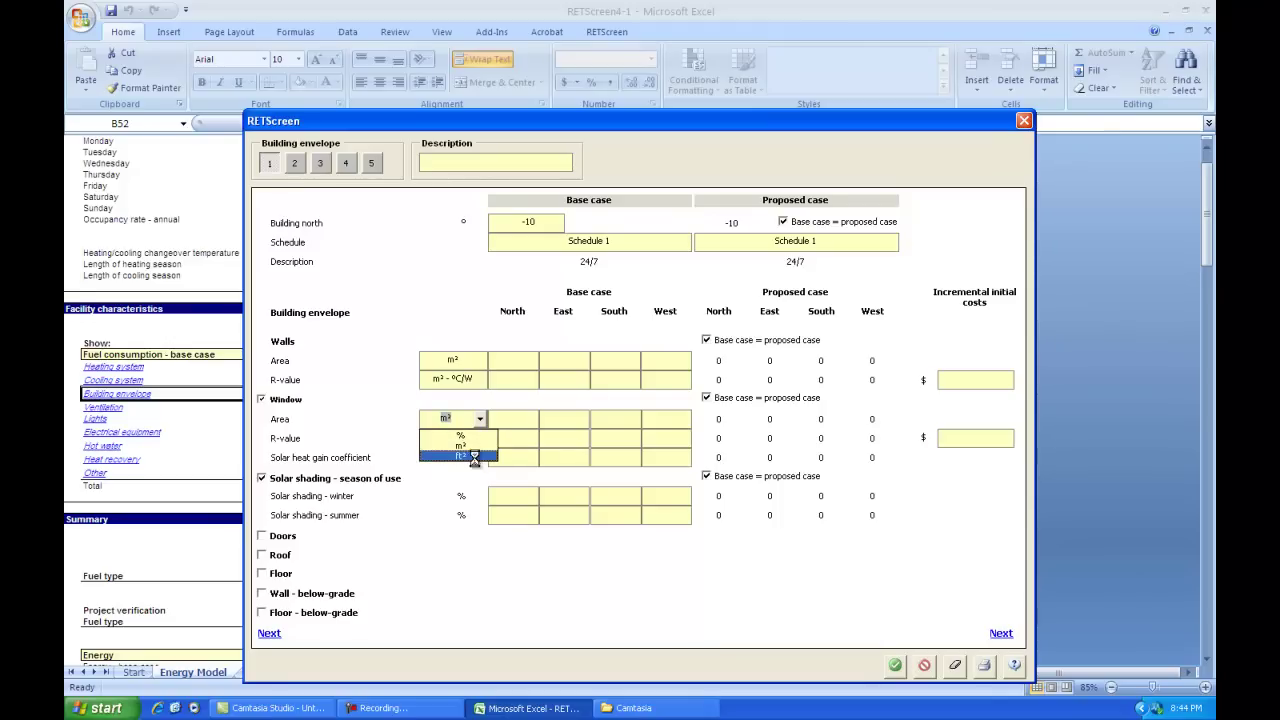
click(458, 456)
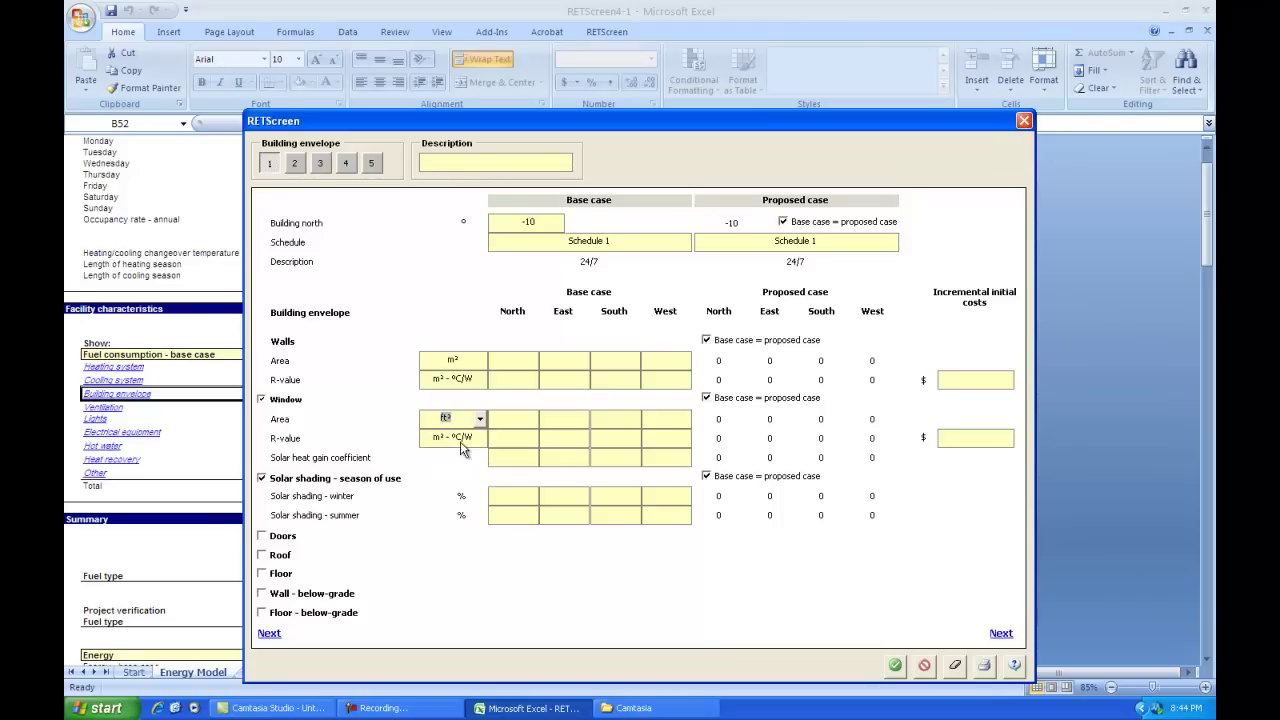
Step: Switch window insulation to a U-value in (W/m²)/°C
click(463, 440)
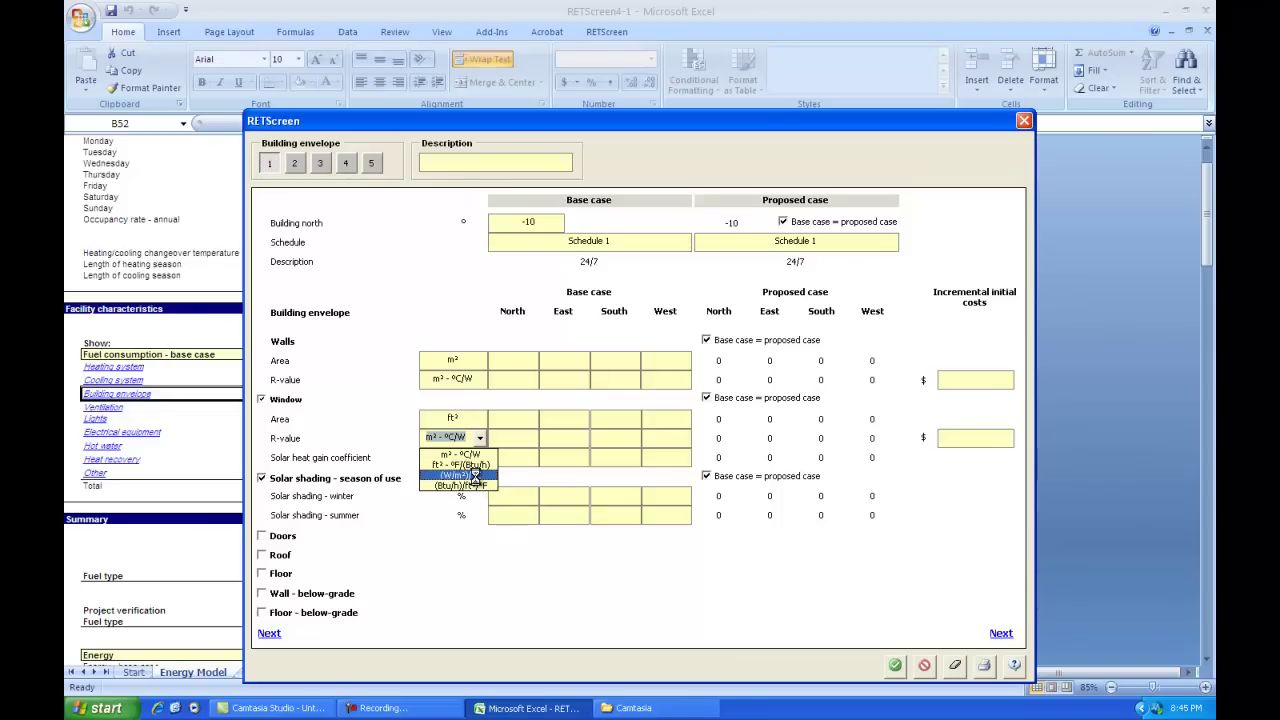
click(474, 476)
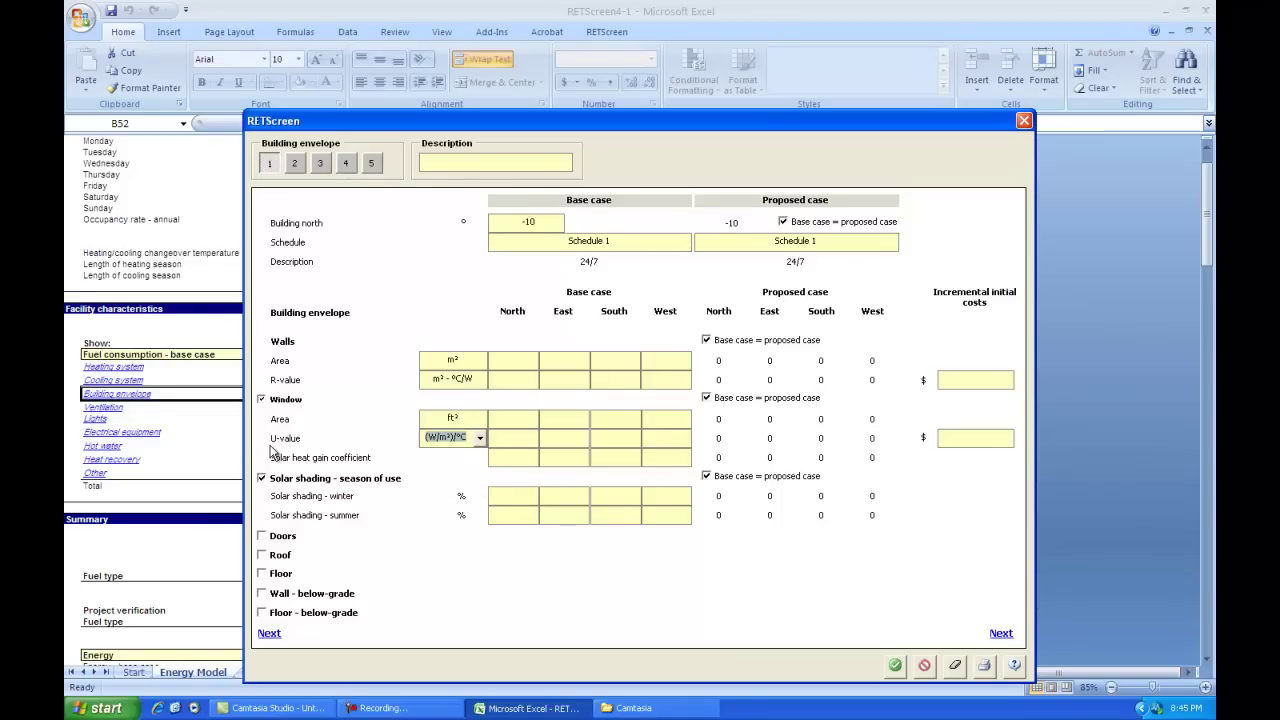
click(480, 437)
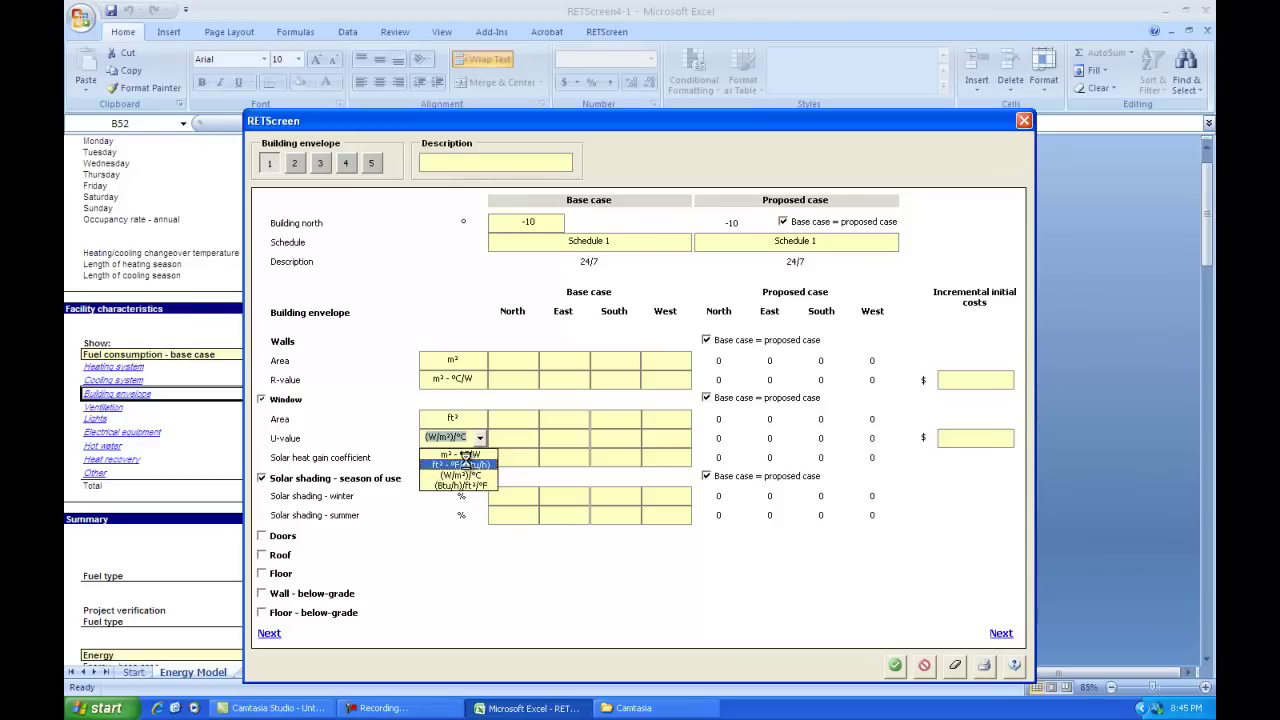
Step: Confirm ft²·°F/(Btu/h) as the window R-value unit
key(Return)
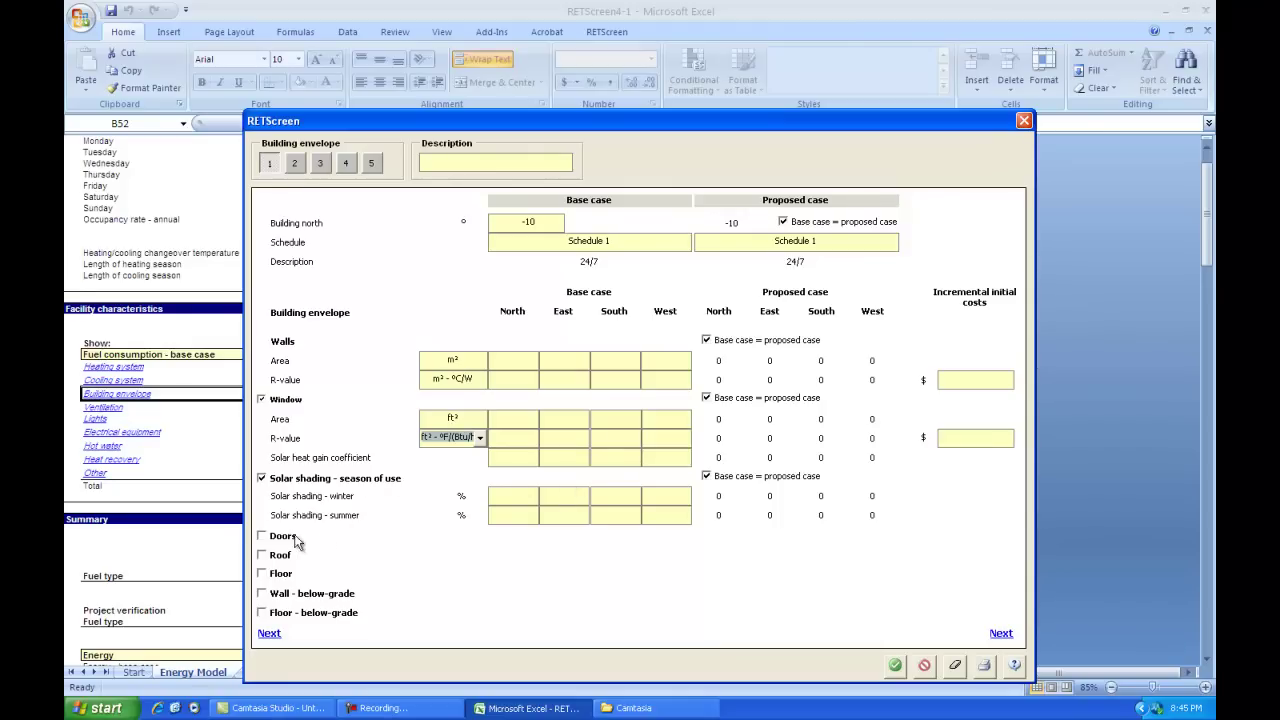
Step: Include doors with proposed matching base case, area in ft² and R-value in ft²·°F/(Btu/h)
click(262, 536)
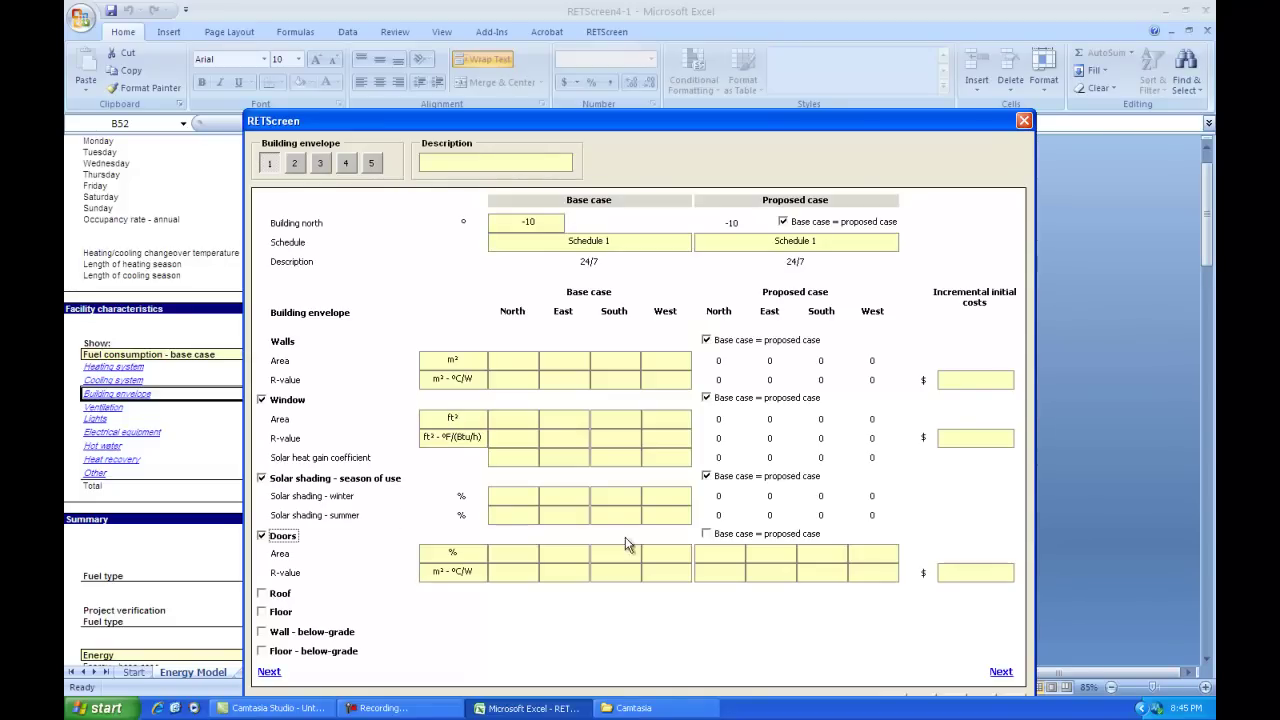
click(706, 534)
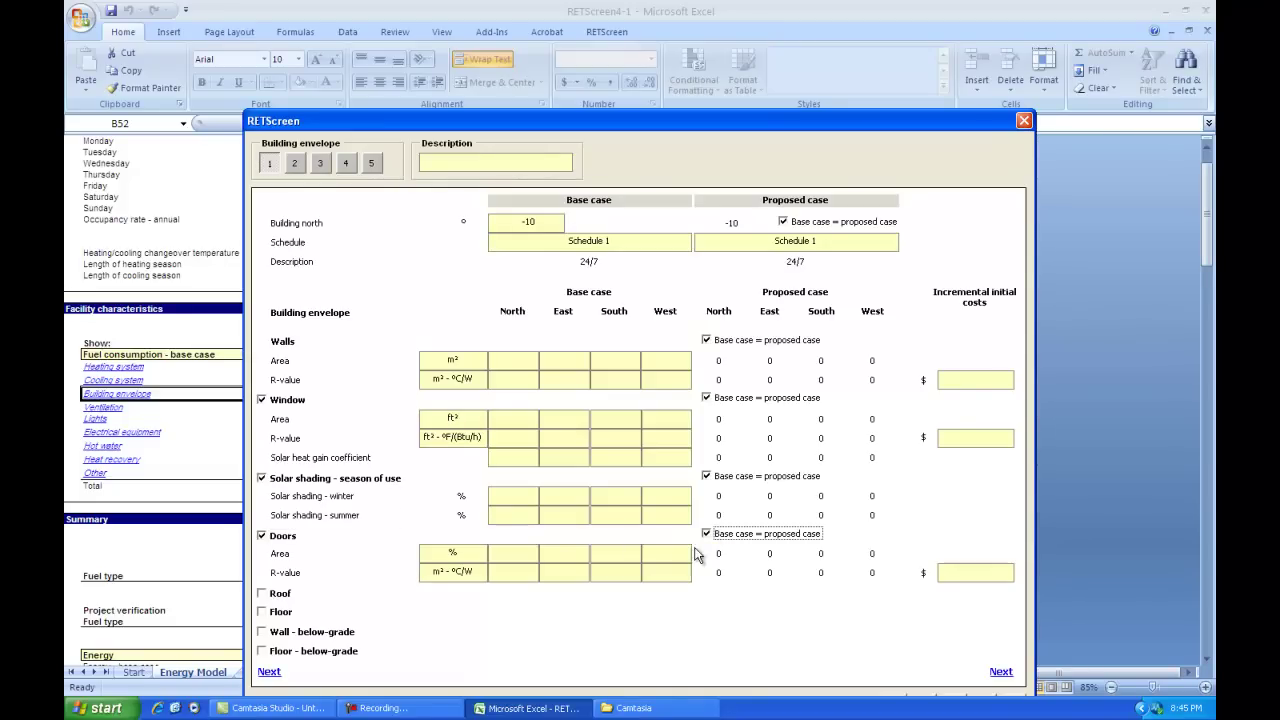
click(464, 560)
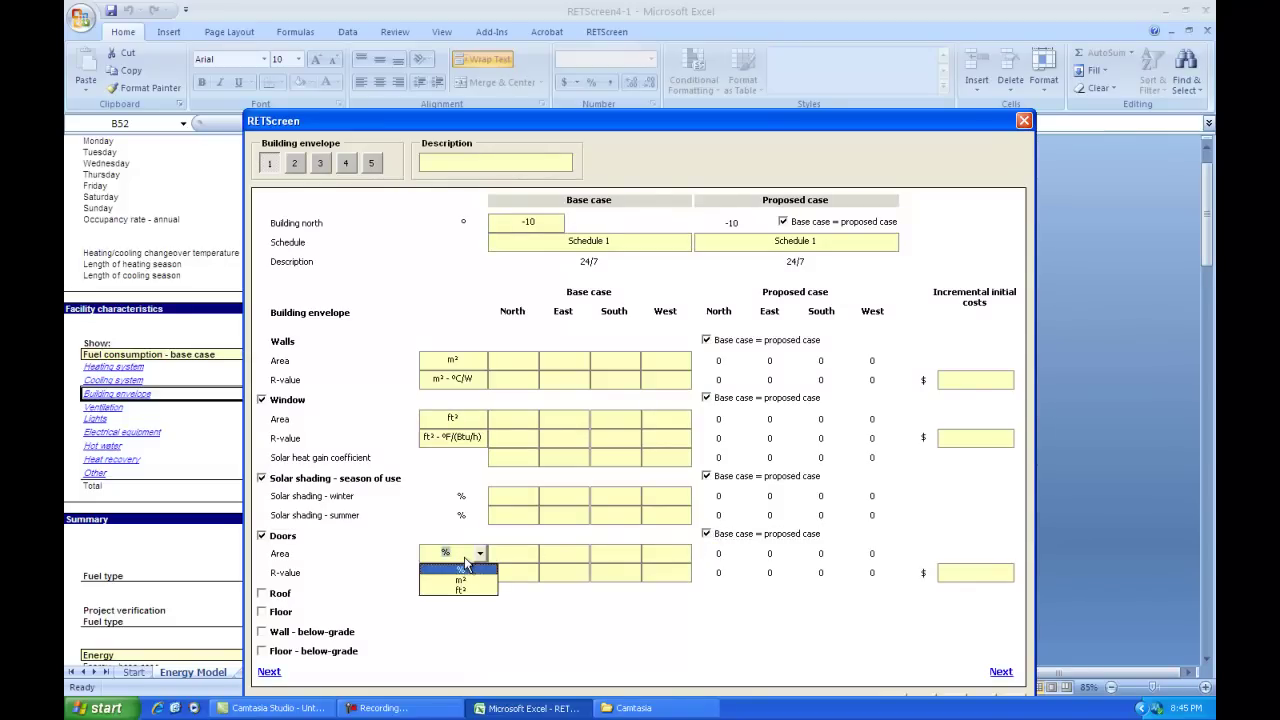
click(470, 591)
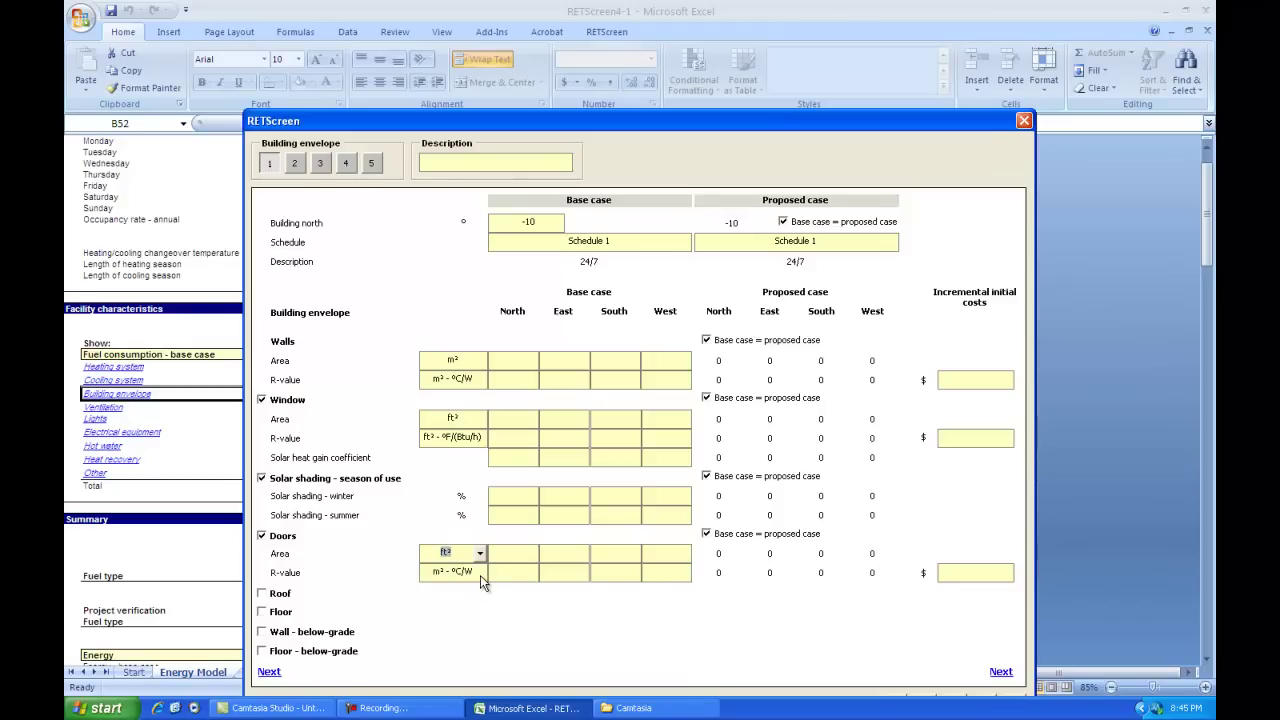
click(480, 575)
click(463, 597)
Step: Add the roof to the envelope and move the dialog up to reveal its lower section
click(263, 595)
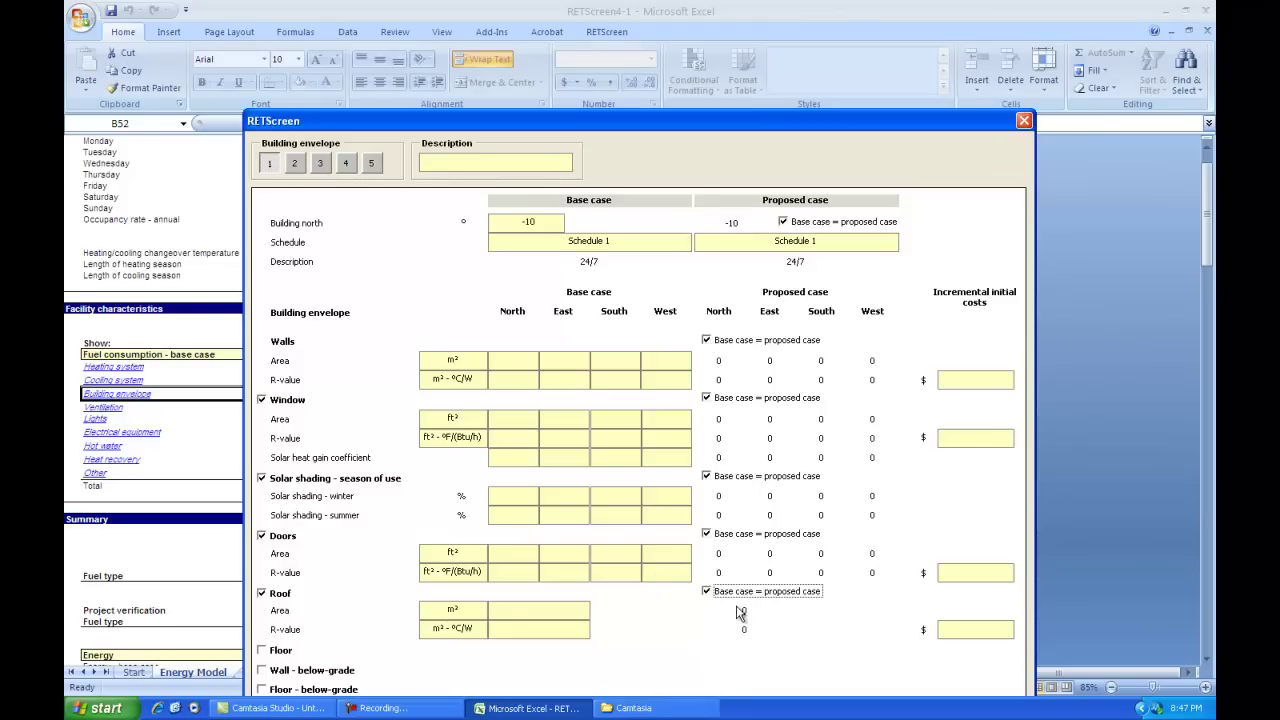
drag(711, 126, 712, 30)
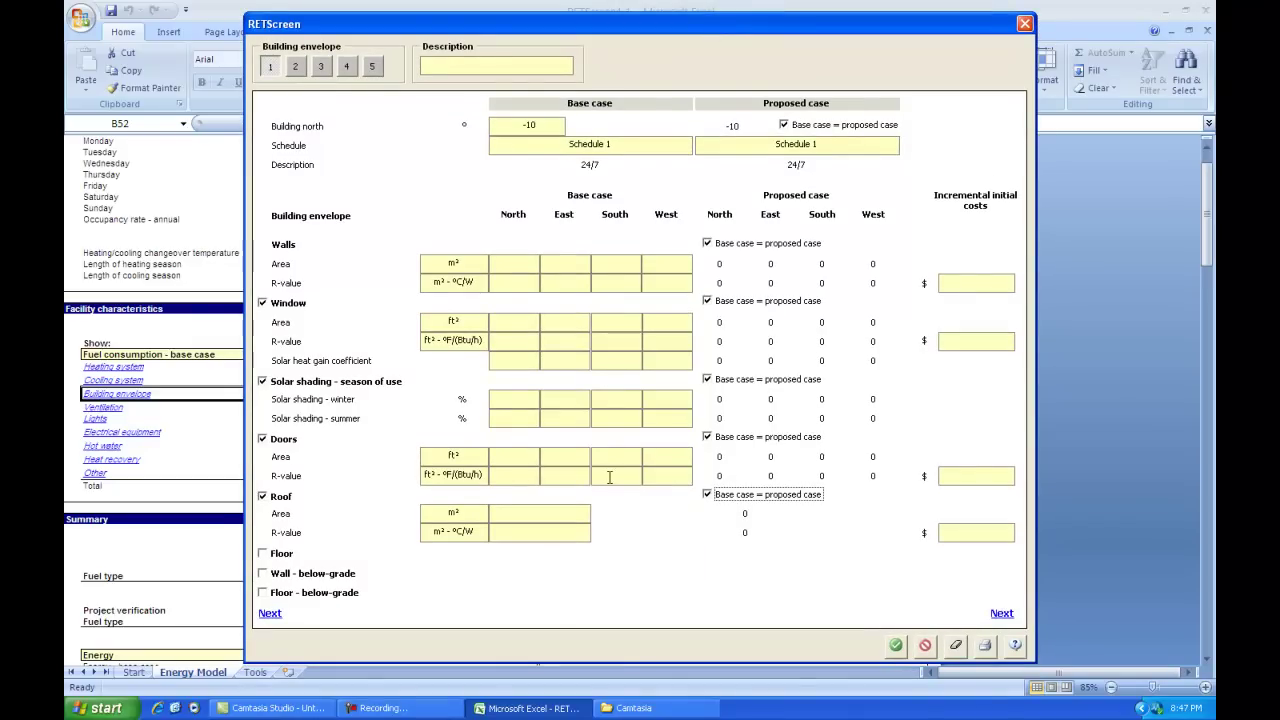
click(263, 554)
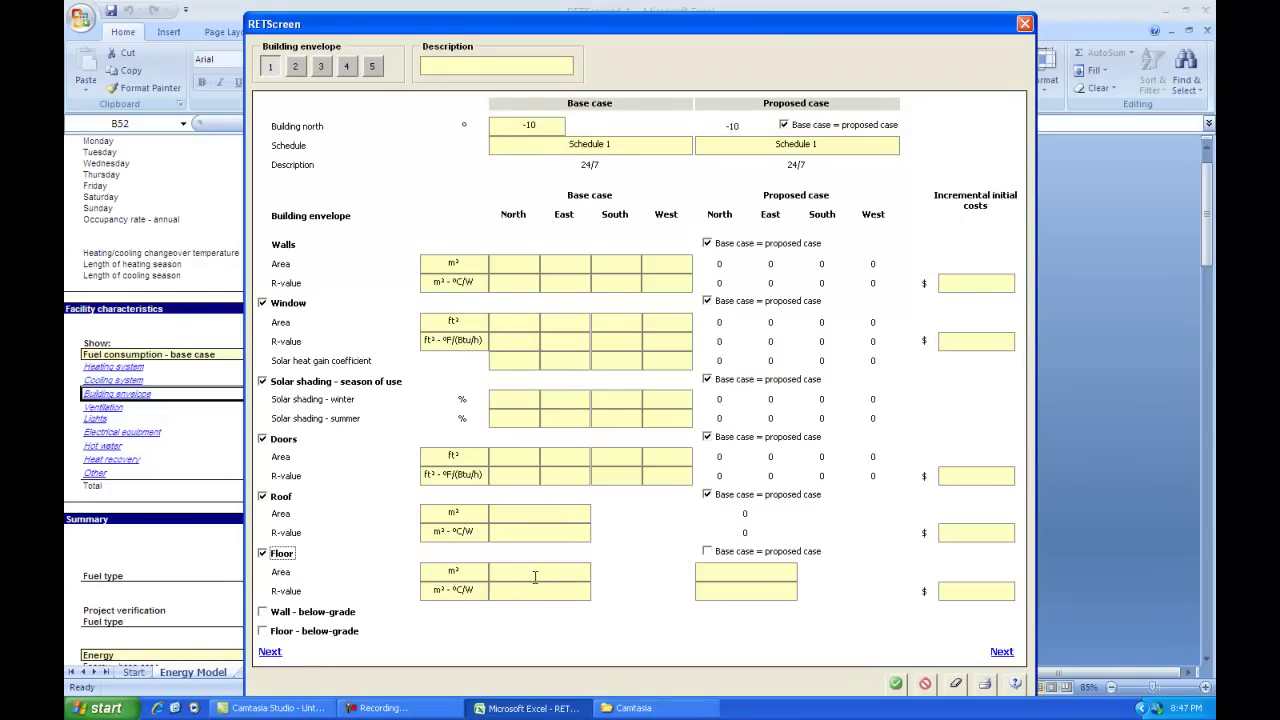
click(708, 551)
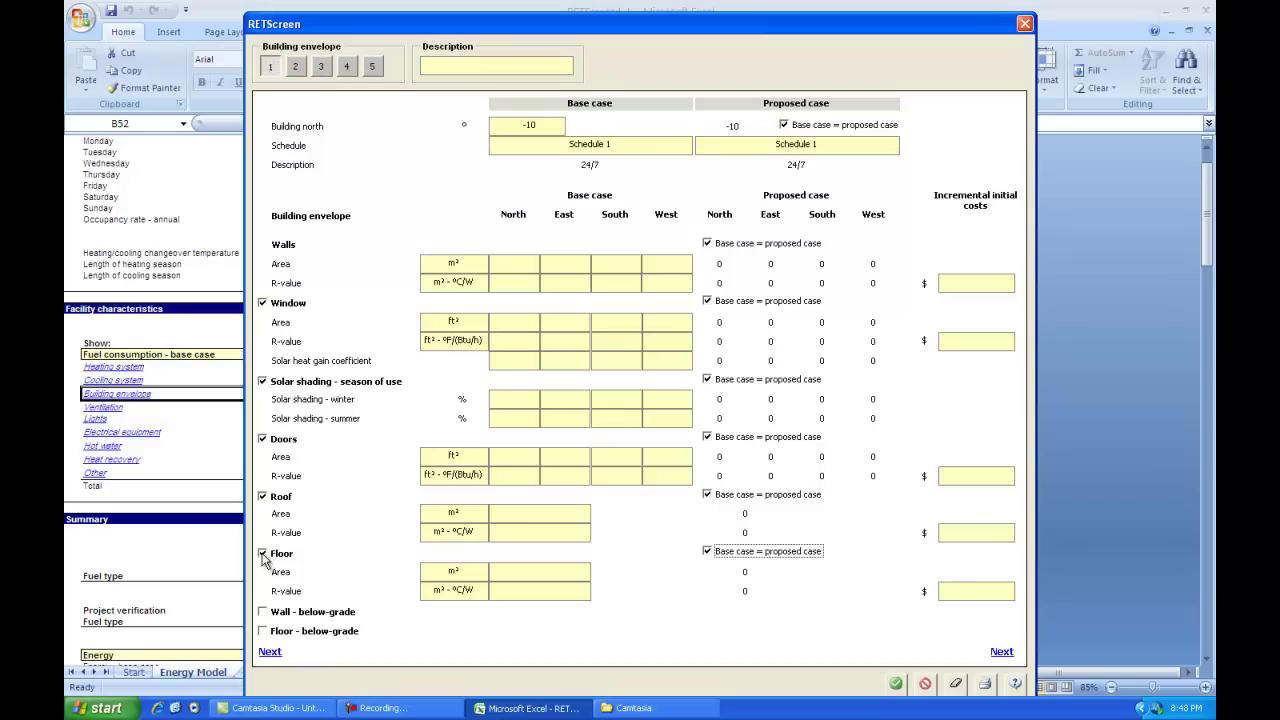
click(263, 555)
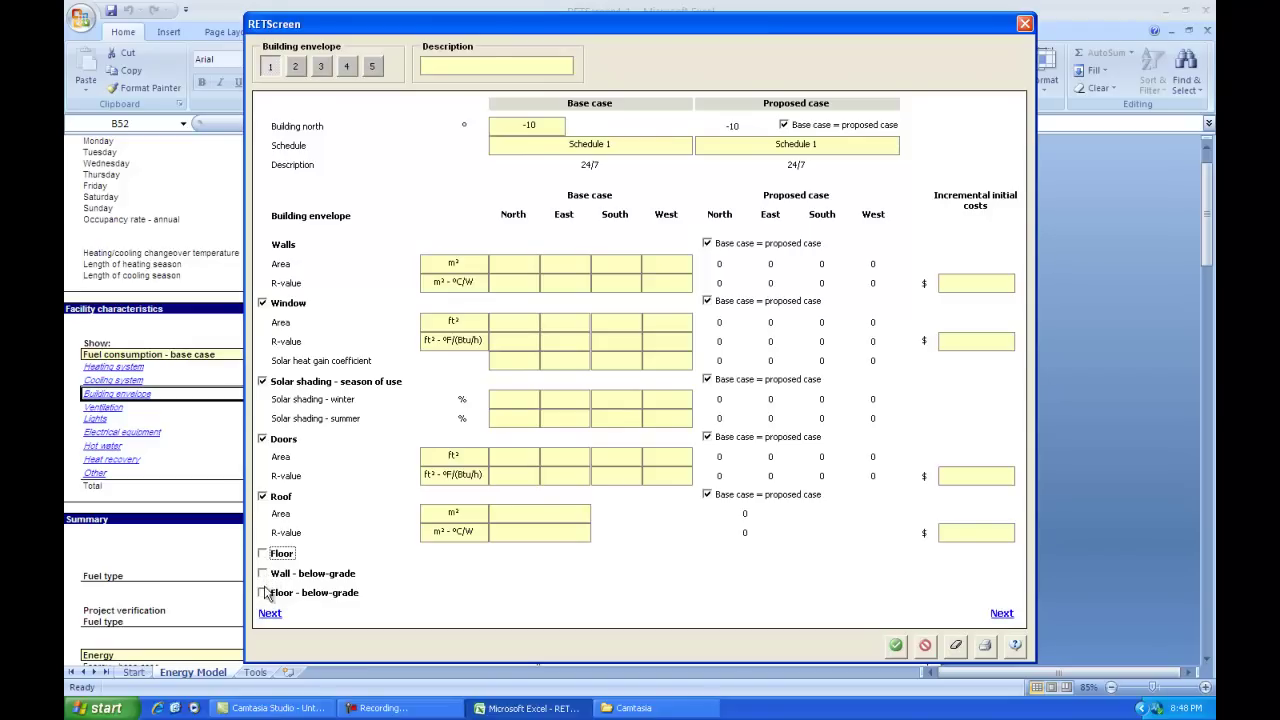
Step: Add the below-grade wall with proposed matching base case, then add the below-grade floor
click(264, 575)
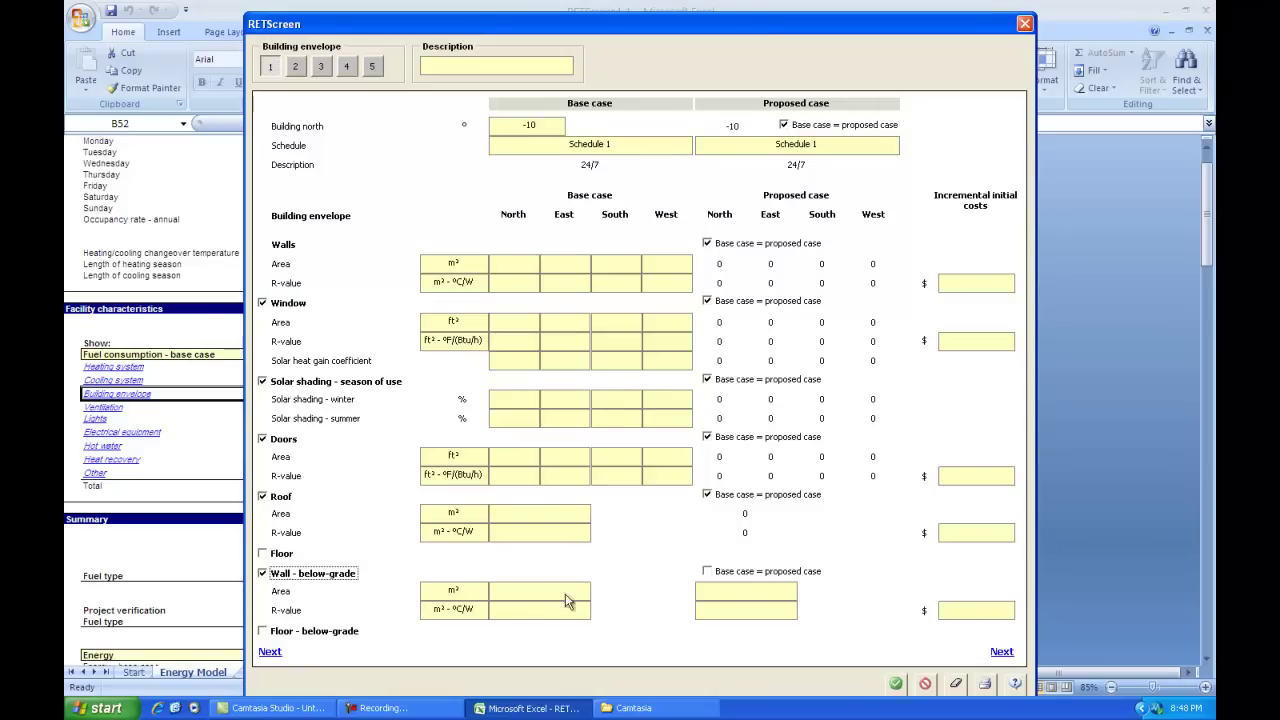
click(707, 573)
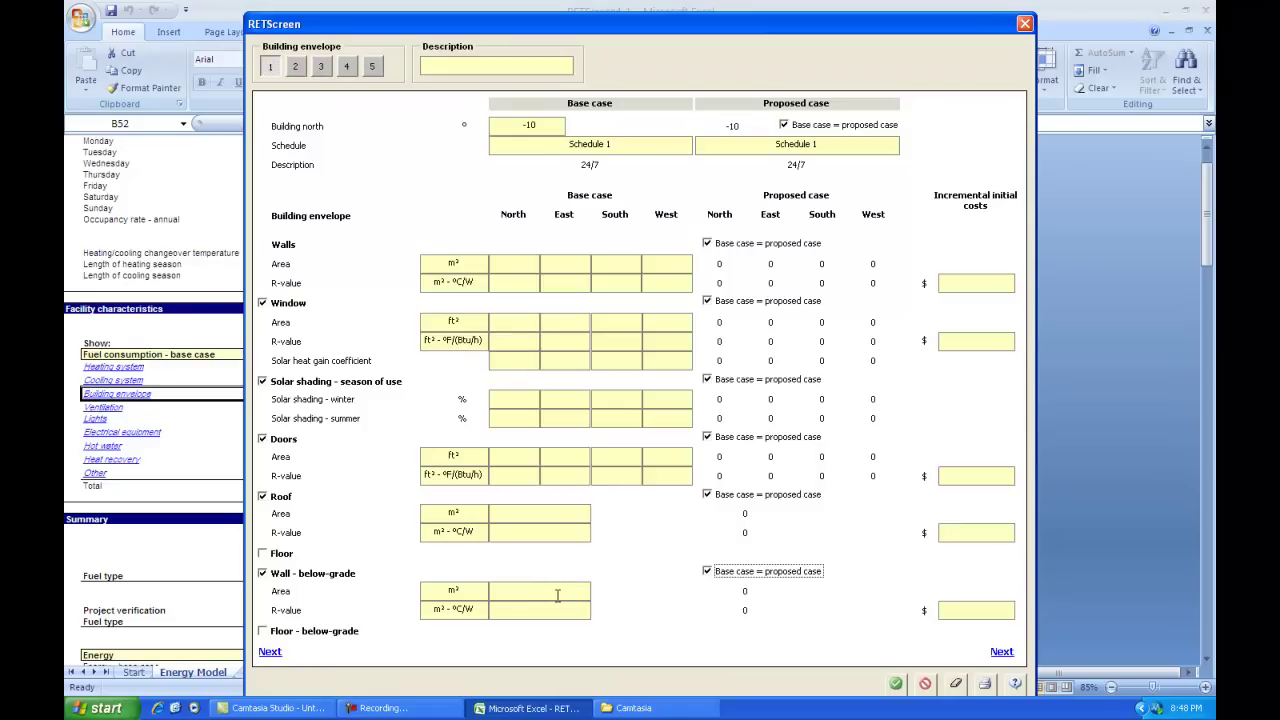
click(262, 631)
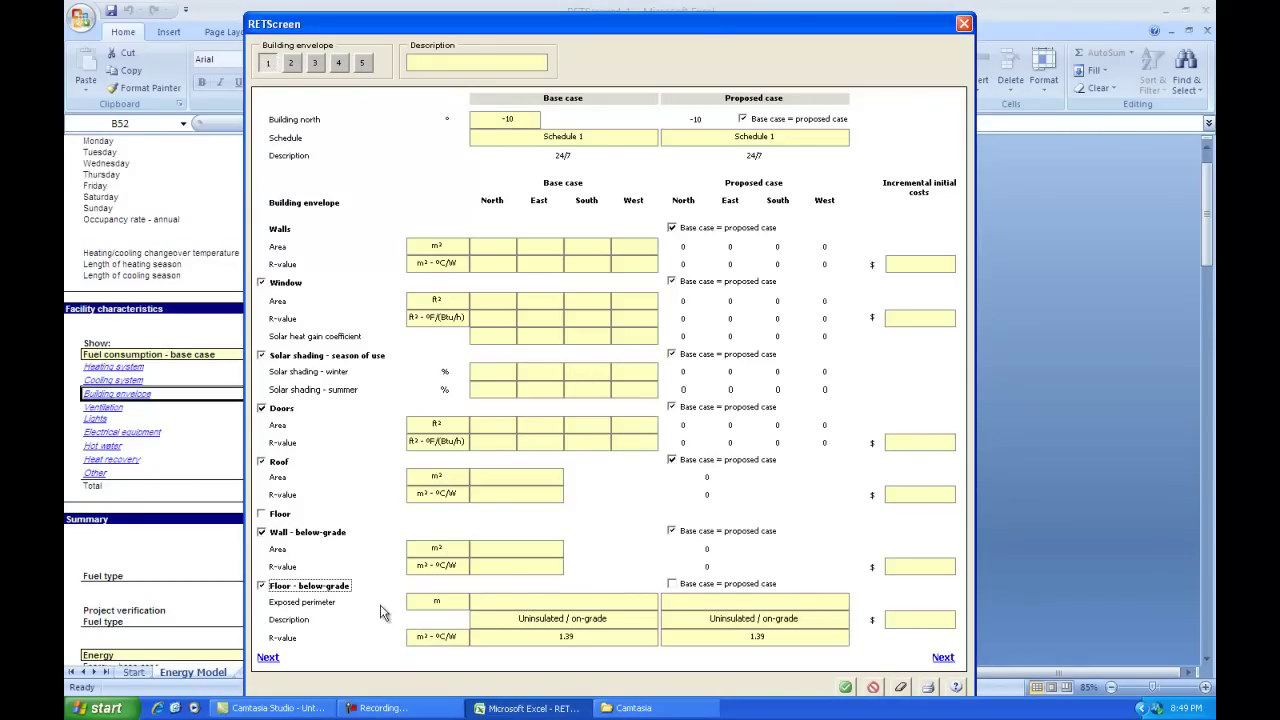
Step: Tick 'Base case = proposed case' for the below-grade floor, mirroring its uninsulated / on-grade R-value 1.39
click(673, 586)
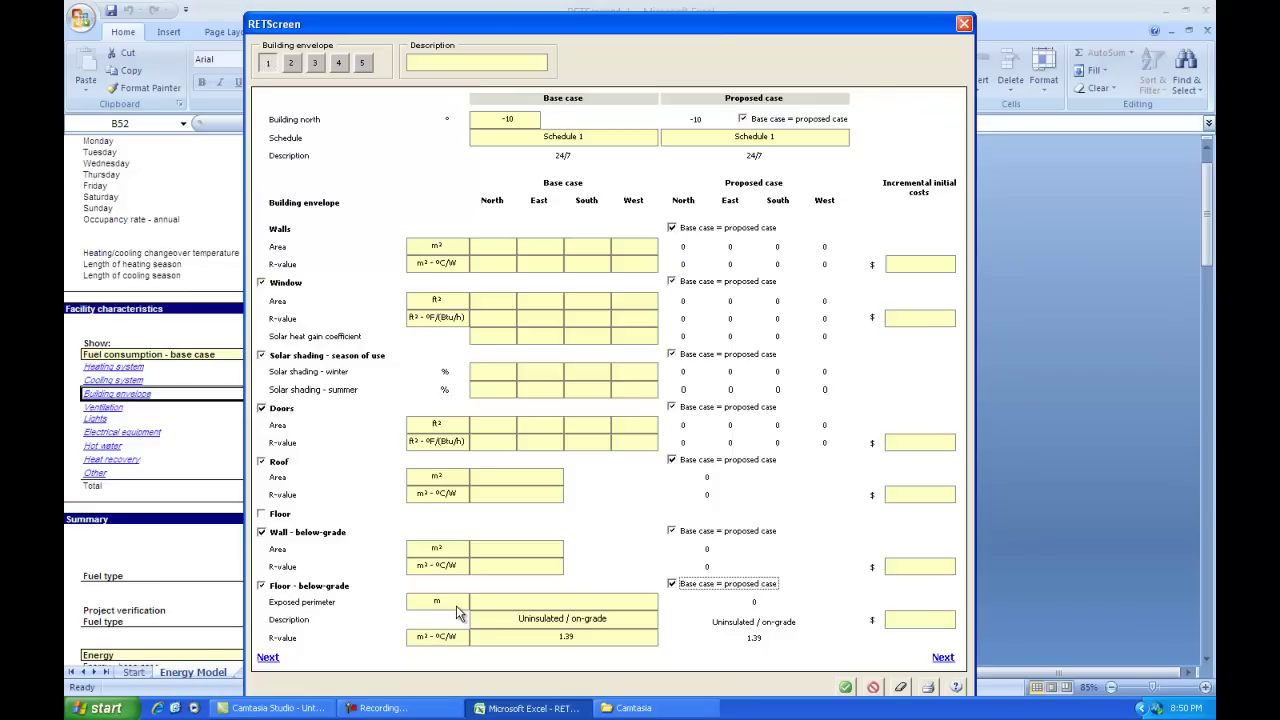
click(546, 622)
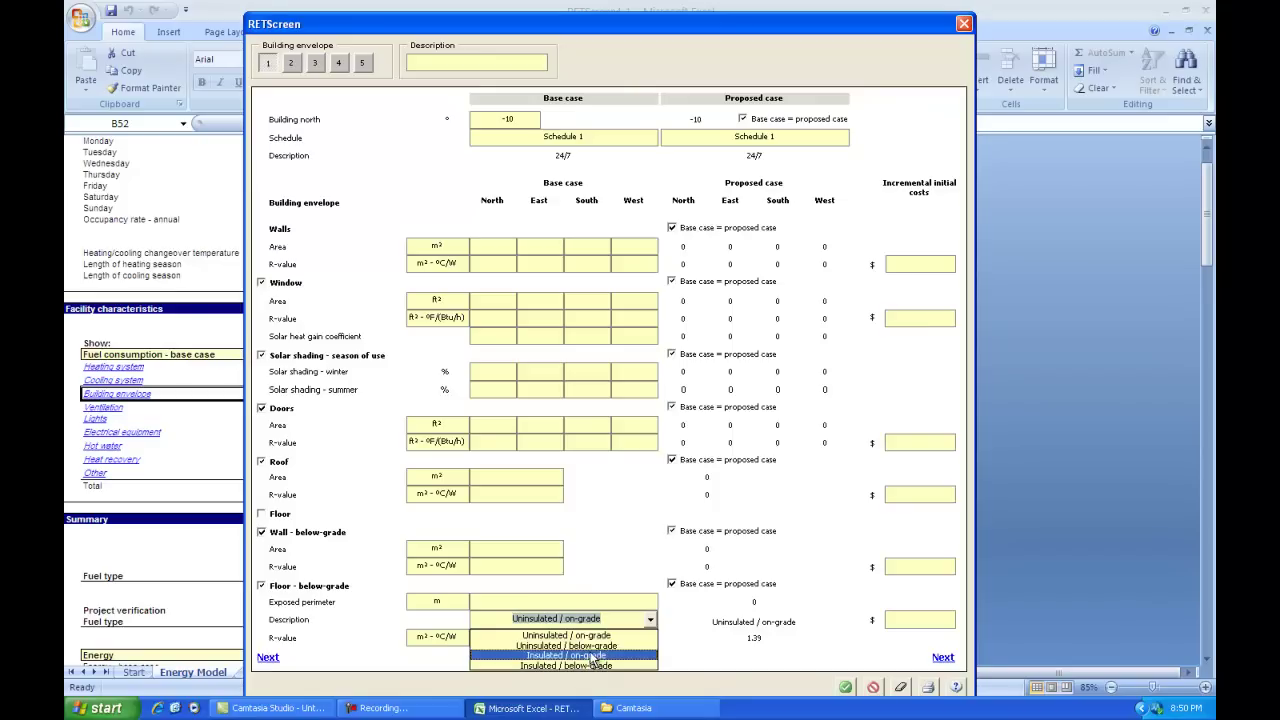
click(378, 621)
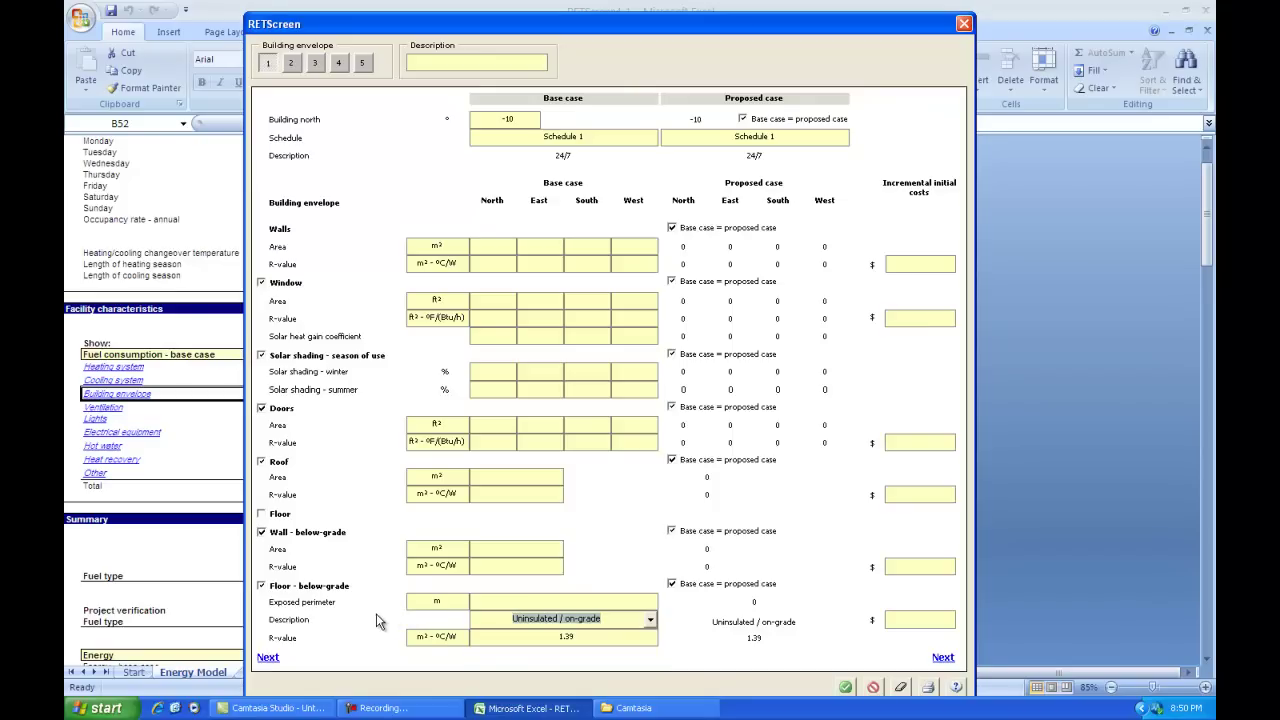